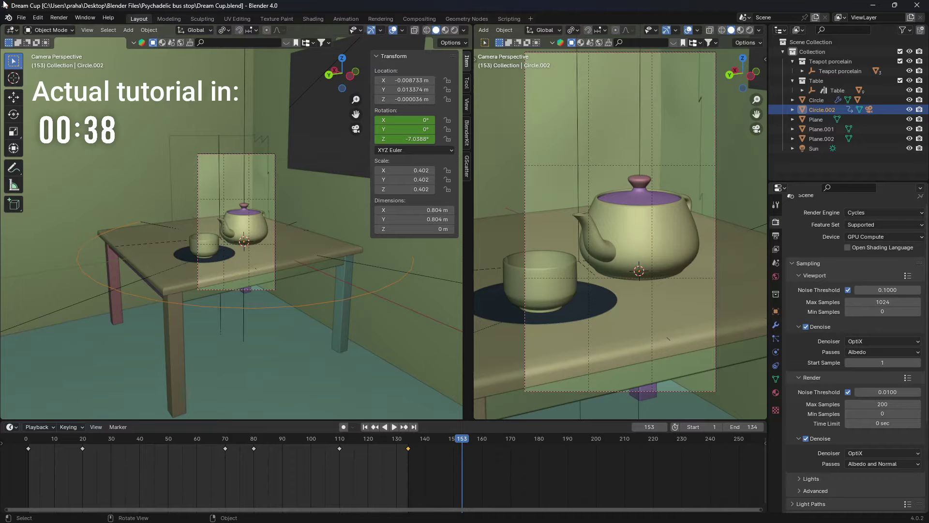
Preview the fully rendered scene, then orbit and zoom around the teapot and cup.
{"action": "left_click", "coordinate": [750, 30]}
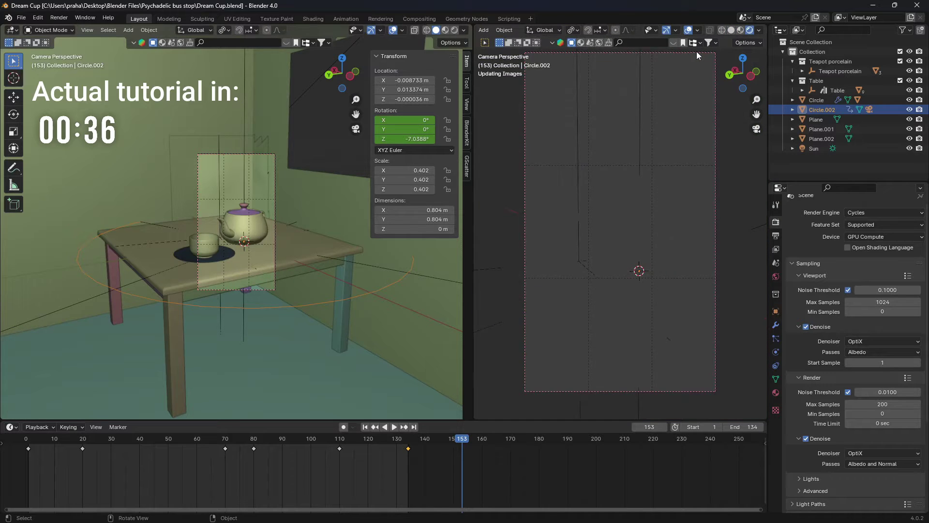
{"action": "scroll", "coordinate": [602, 204], "scroll_direction": "up", "scroll_amount": 4}
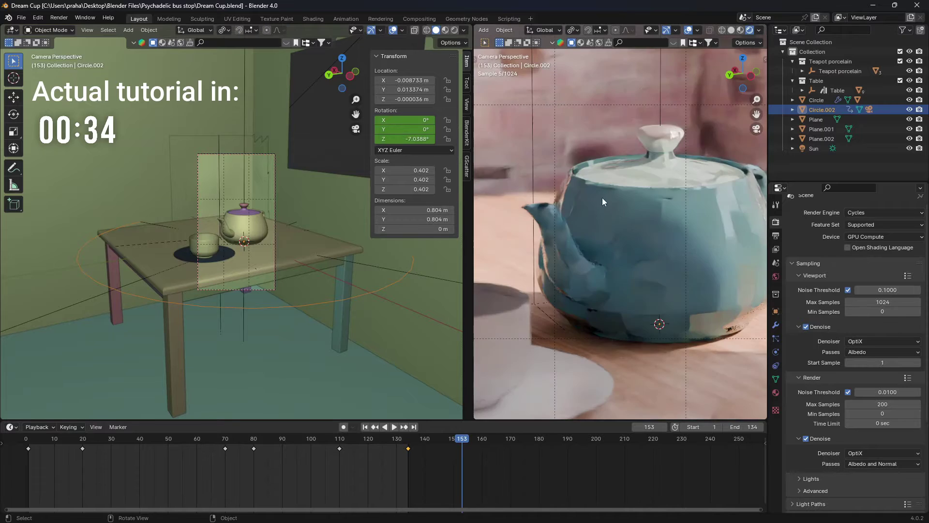
{"action": "middle_click_drag", "start_coordinate": [598, 220], "coordinate": [585, 255]}
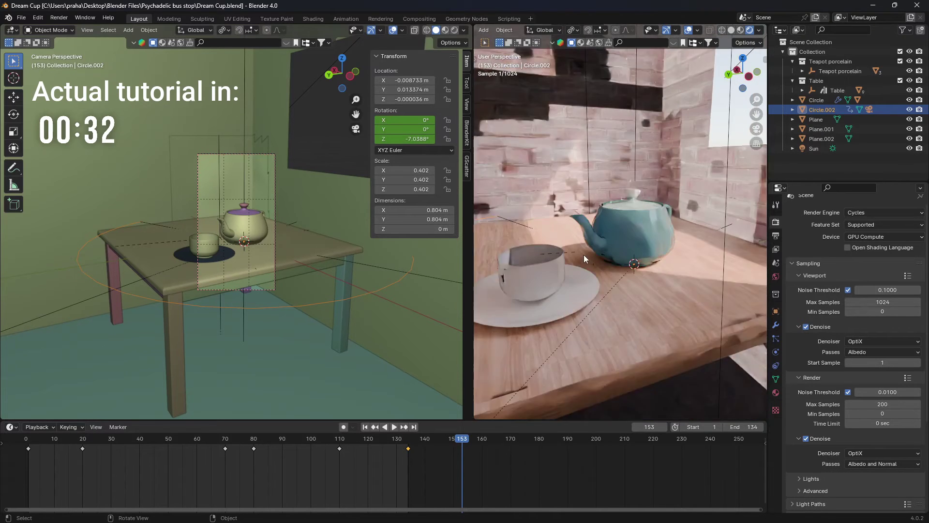
{"action": "scroll", "coordinate": [588, 253], "scroll_direction": "up", "scroll_amount": 4}
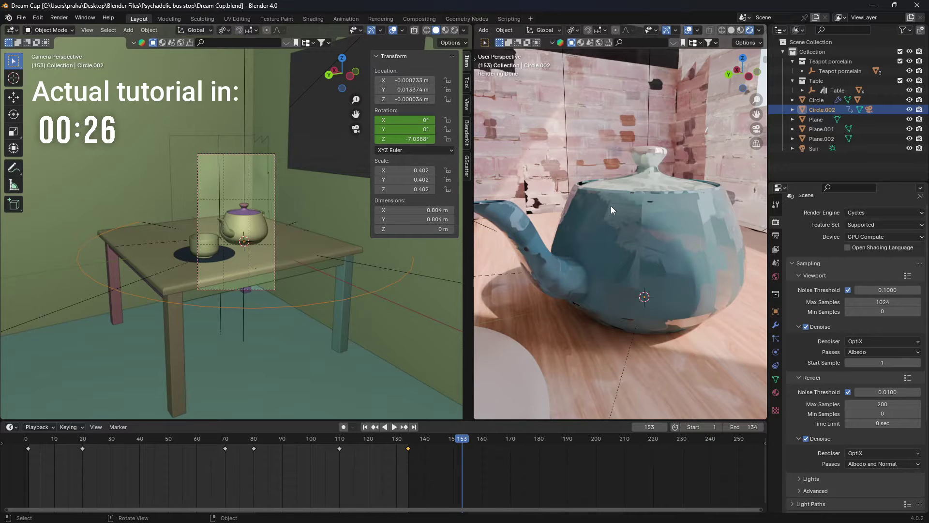
{"action": "scroll", "coordinate": [636, 218], "scroll_direction": "up", "scroll_amount": 3}
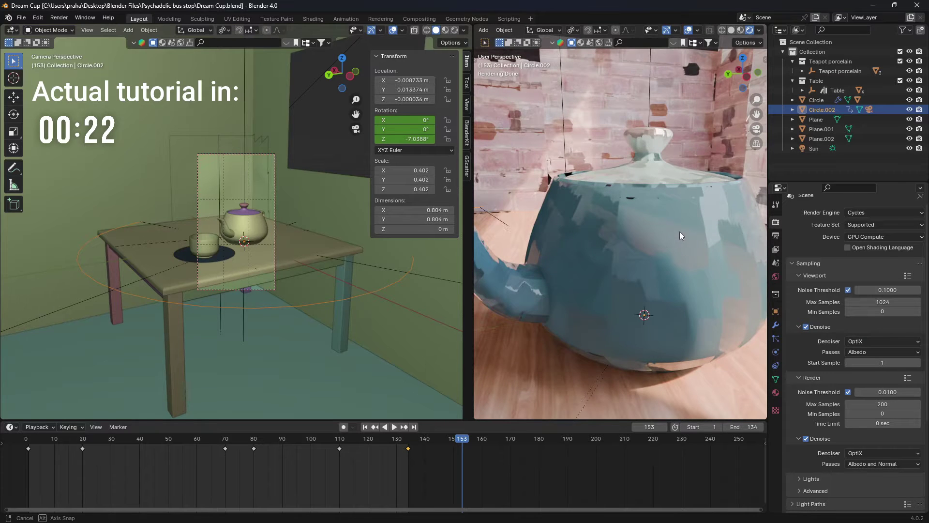
{"action": "middle_click_drag", "start_coordinate": [680, 232], "coordinate": [714, 229]}
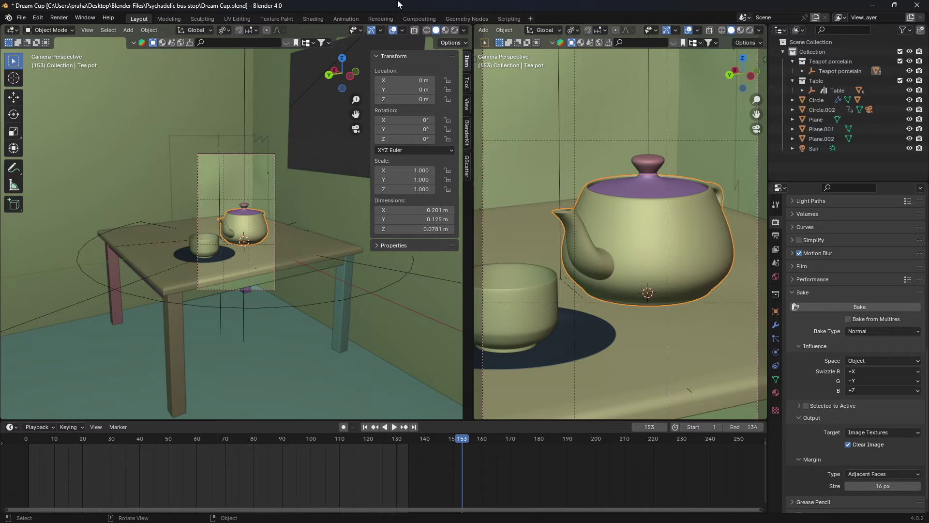
Switch to the UV Editing workspace and zoom the UV view over cup painted.psd.
{"action": "left_click", "coordinate": [238, 22]}
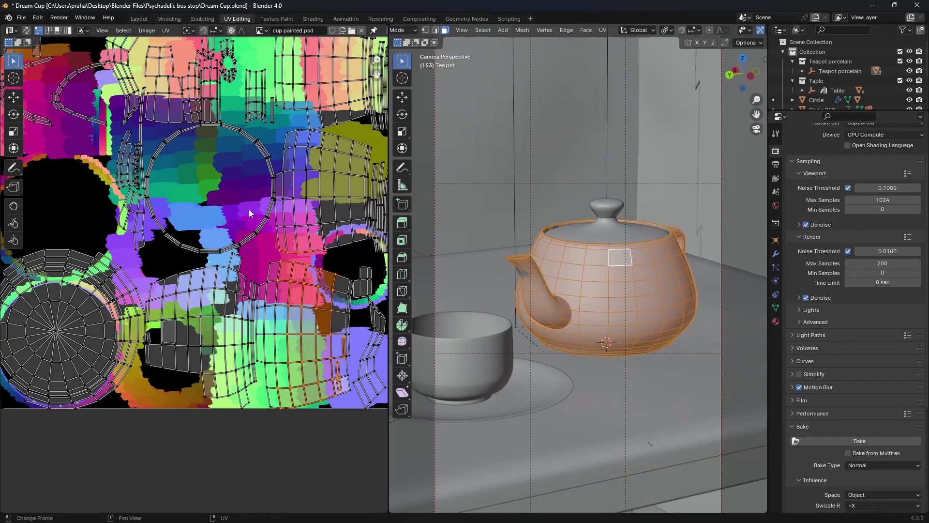
{"action": "scroll", "coordinate": [249, 209], "scroll_direction": "down", "scroll_amount": 3}
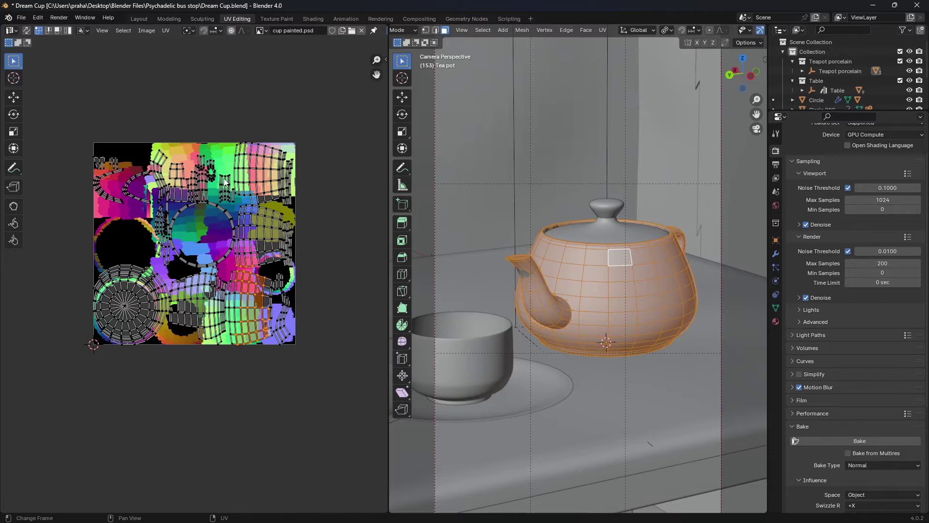
{"action": "scroll", "coordinate": [210, 293], "scroll_direction": "up", "scroll_amount": 3}
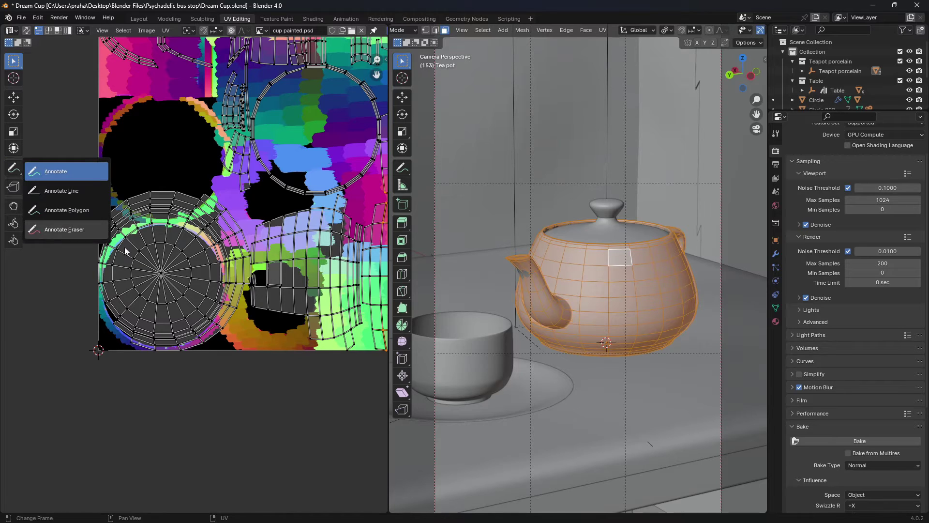
Box-select the middle, right and upper-right UV islands, then return the teapot to Object Mode.
{"action": "left_click_drag", "start_coordinate": [84, 169], "coordinate": [239, 394]}
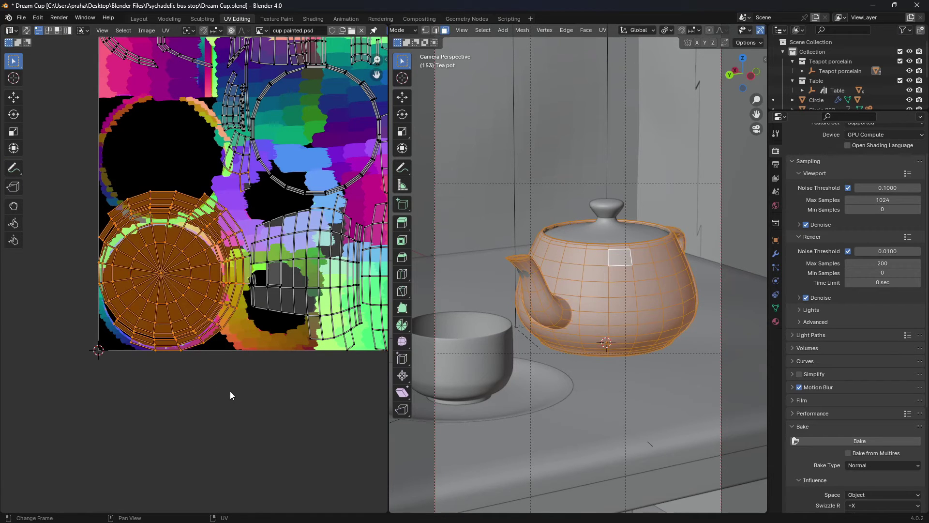
{"action": "middle_click_drag", "start_coordinate": [234, 401], "coordinate": [164, 407]}
{"action": "left_click_drag", "start_coordinate": [192, 213], "coordinate": [278, 358]}
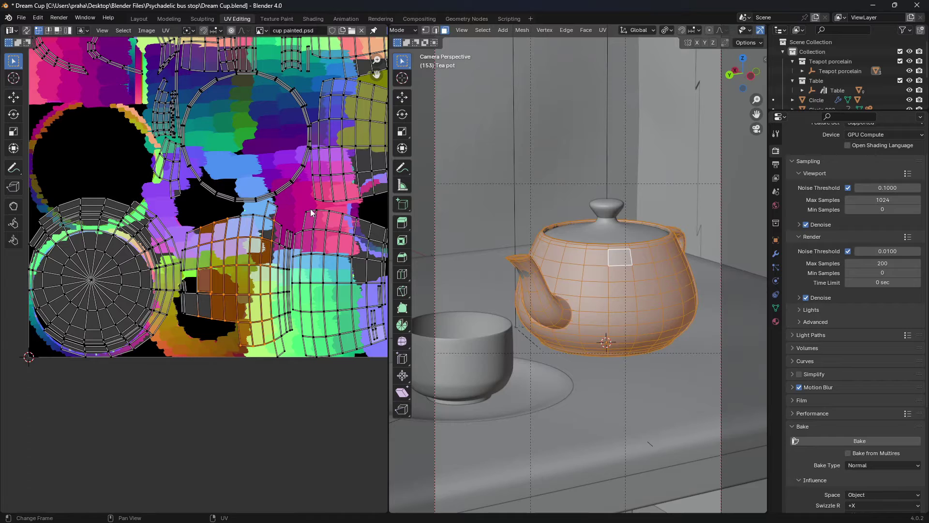
{"action": "left_click_drag", "start_coordinate": [310, 208], "coordinate": [368, 345]}
{"action": "middle_click_drag", "start_coordinate": [286, 392], "coordinate": [127, 451]}
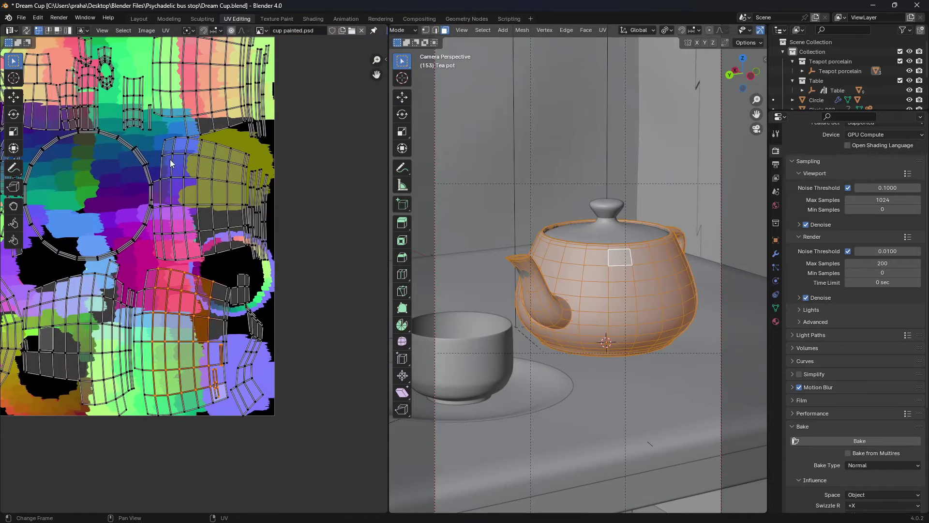
{"action": "left_click_drag", "start_coordinate": [170, 159], "coordinate": [277, 248]}
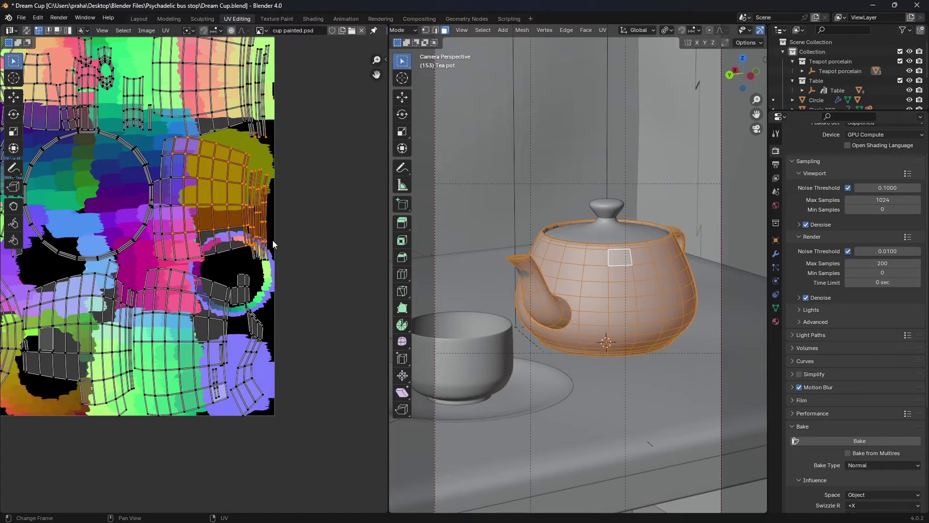
{"action": "key", "text": "Tab"}
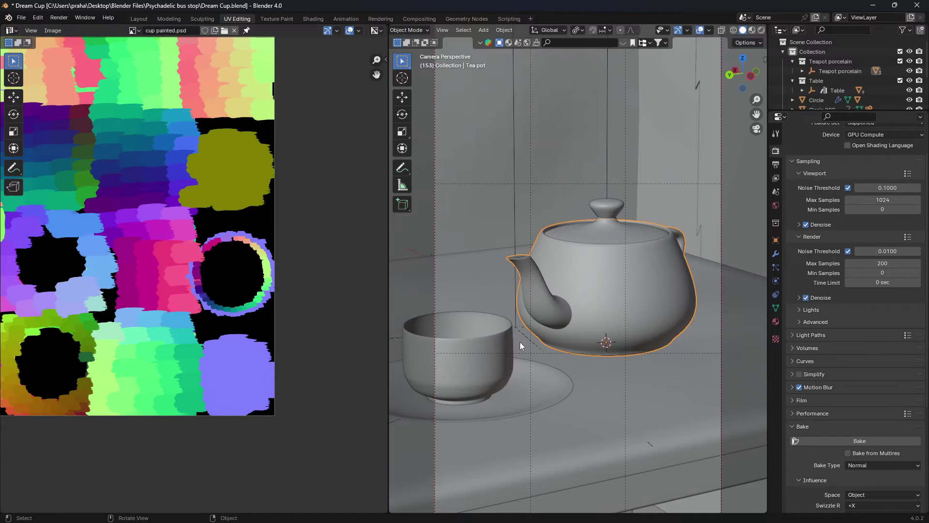
Add an Image Texture node left of the Principled BSDF in the Shading workspace.
{"action": "left_click", "coordinate": [304, 17]}
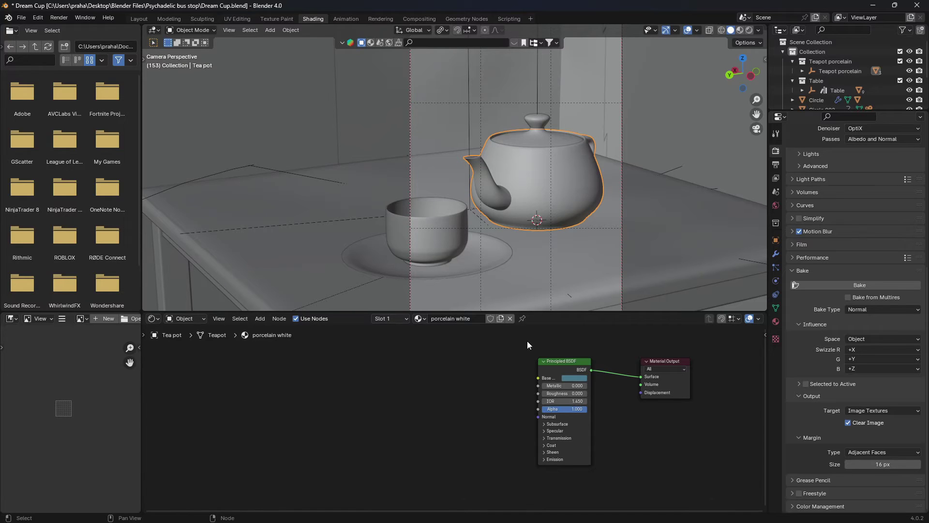
{"action": "key", "text": "shift+a"}
{"action": "left_click", "coordinate": [354, 405]}
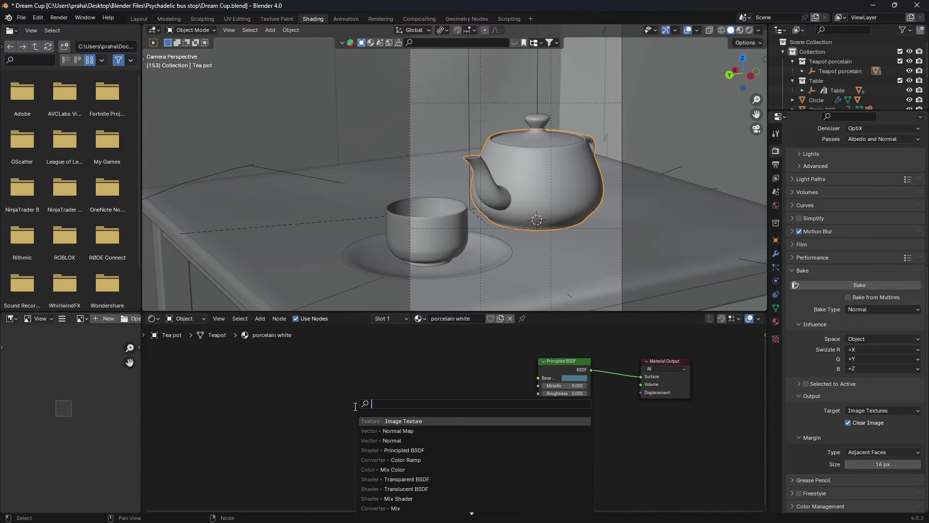
{"action": "key", "text": "Return"}
{"action": "left_click", "coordinate": [390, 401]}
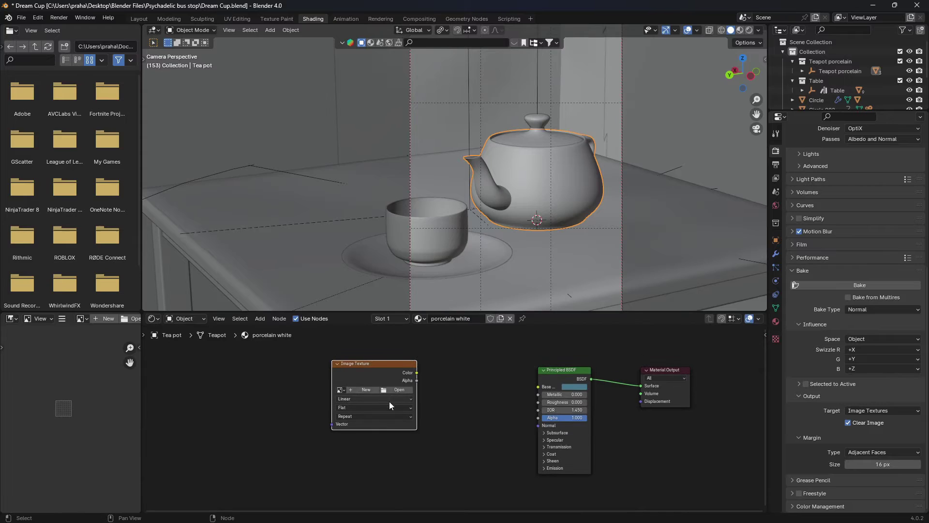
Create a new 2048 × 2048 image named Untitled in the Image Texture node.
{"action": "left_click", "coordinate": [366, 391]}
{"action": "left_click", "coordinate": [418, 416]}
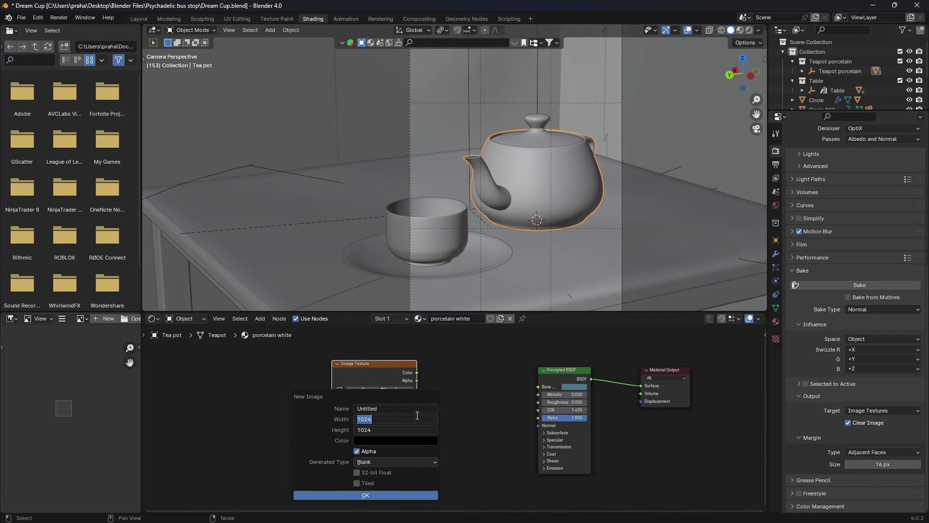
{"action": "type", "text": "2048"}
{"action": "left_click", "coordinate": [318, 495]}
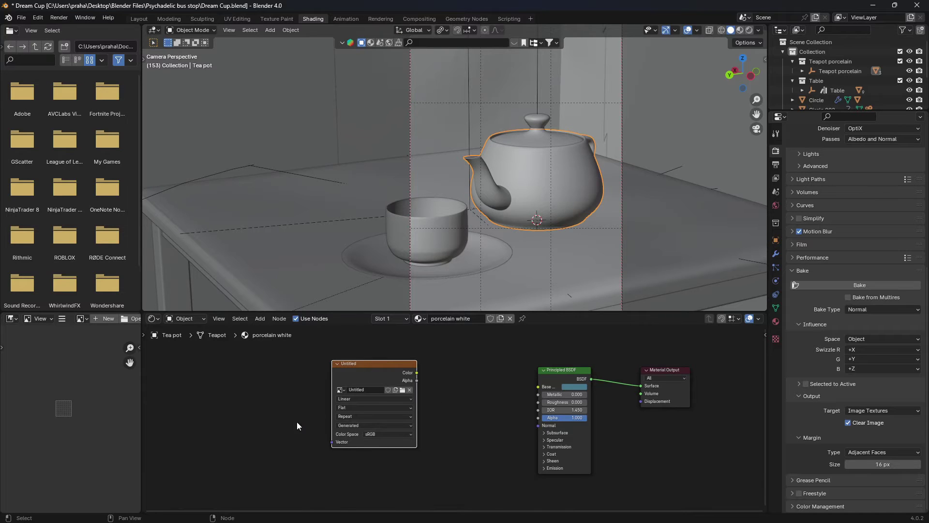
{"action": "scroll", "coordinate": [339, 392], "scroll_direction": "up", "scroll_amount": 1}
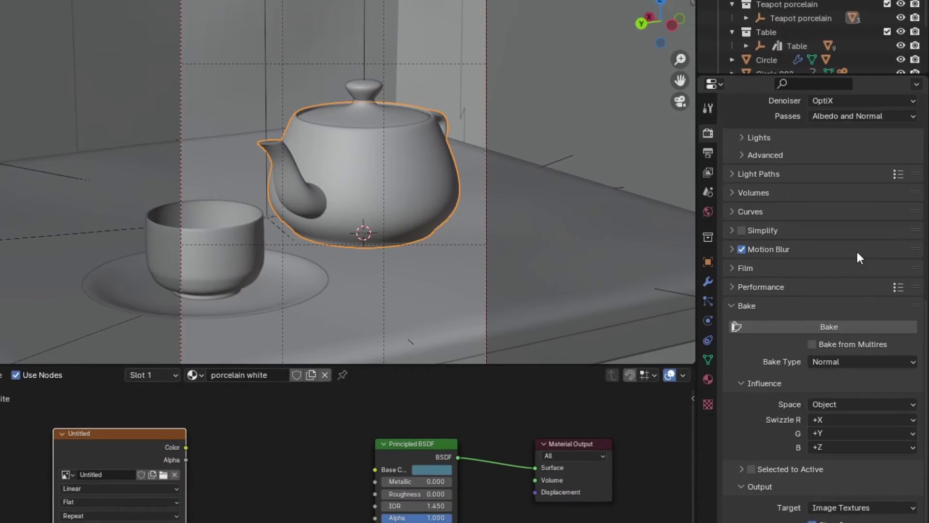
Bake the teapot's normal map with Bake Type Normal in Object space.
{"action": "scroll", "coordinate": [754, 465], "scroll_direction": "up", "scroll_amount": 10}
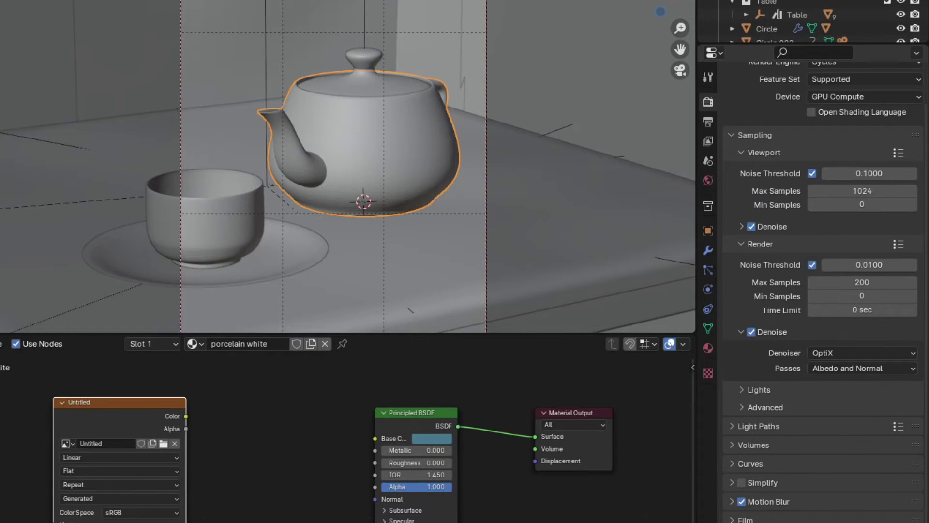
{"action": "scroll", "coordinate": [780, 446], "scroll_direction": "down", "scroll_amount": 10}
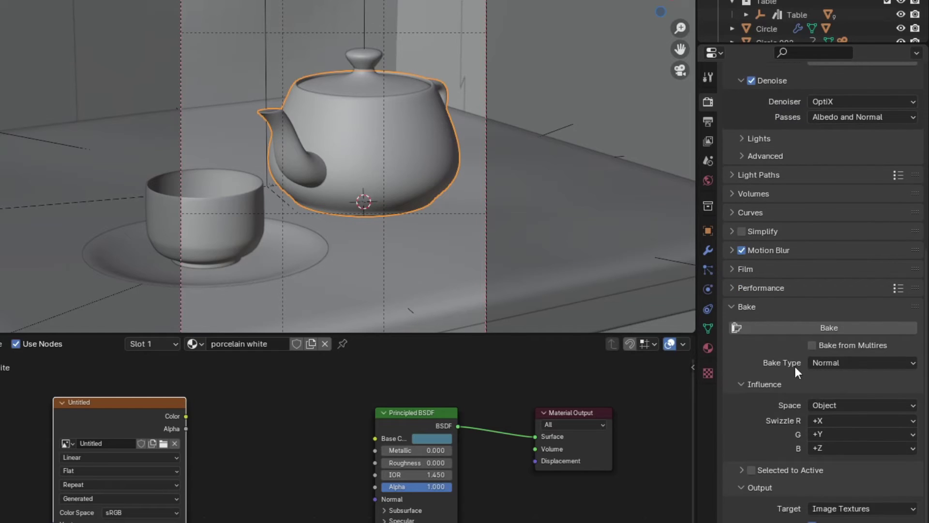
{"action": "left_click", "coordinate": [823, 363]}
{"action": "left_click", "coordinate": [839, 441]}
{"action": "scroll", "coordinate": [754, 404], "scroll_direction": "down", "scroll_amount": 2}
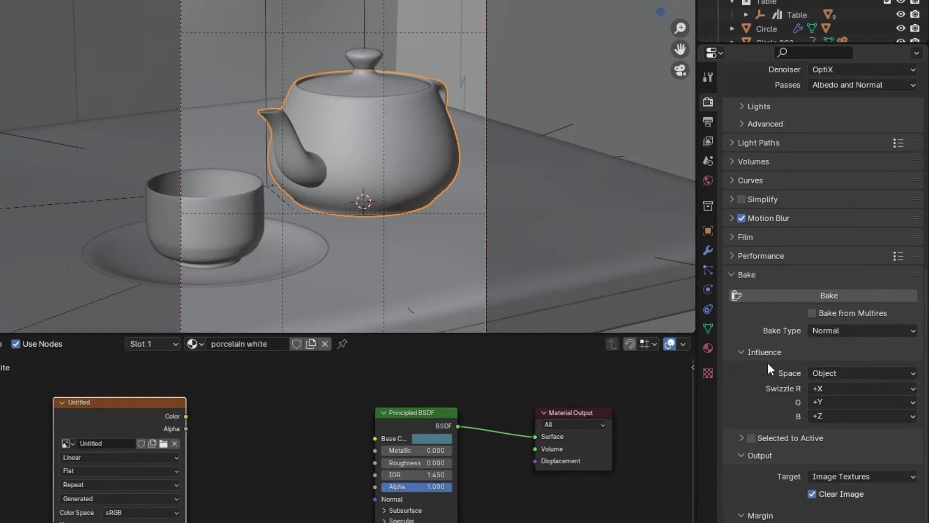
{"action": "left_click", "coordinate": [817, 373]}
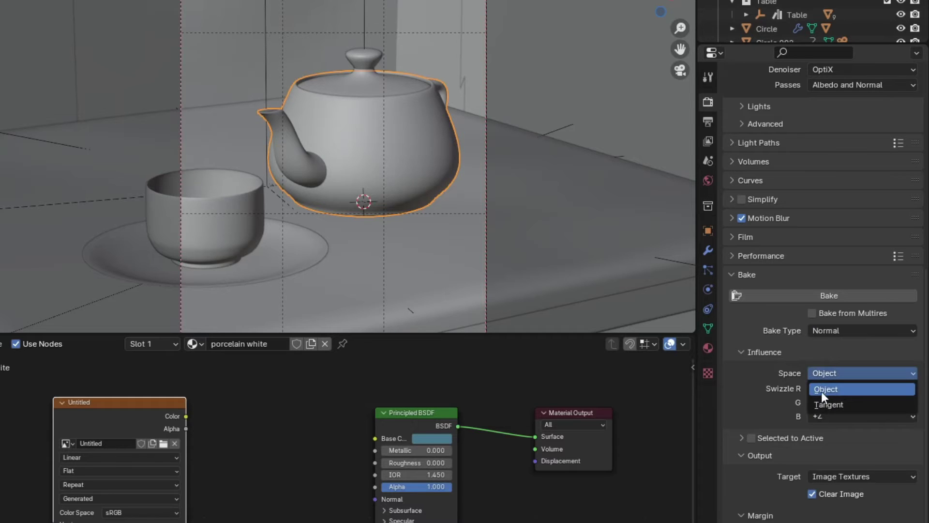
{"action": "left_click", "coordinate": [822, 390]}
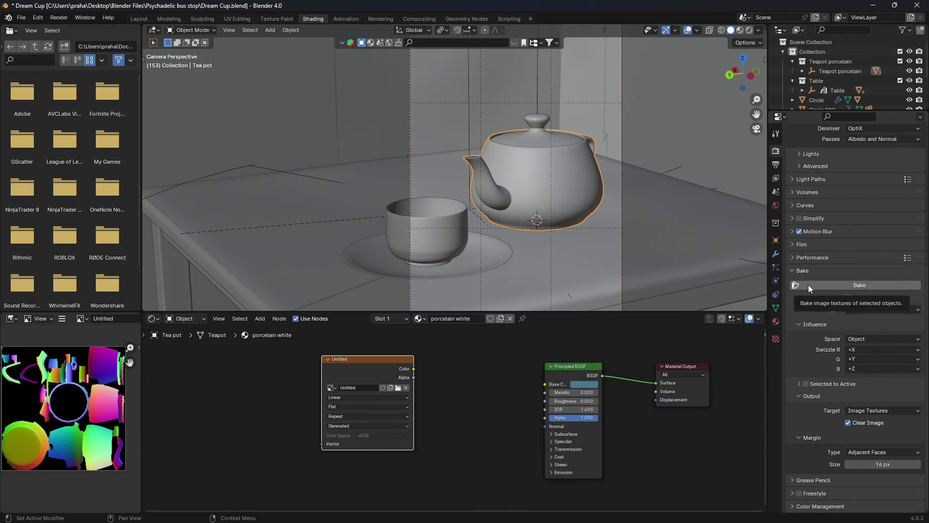
{"action": "left_click", "coordinate": [808, 285]}
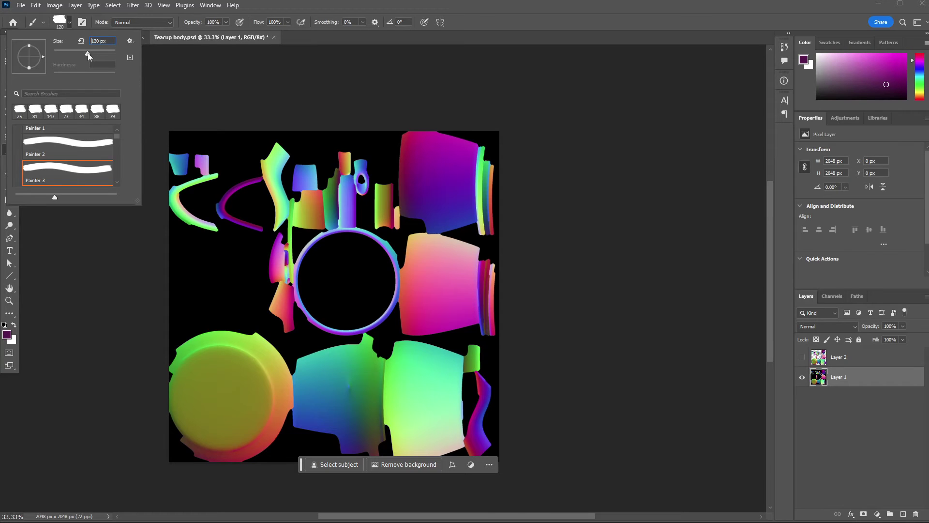
Set a 120 px brush, sample tan, pink and blue from the map, and show Layer 2.
{"action": "left_click_drag", "start_coordinate": [89, 56], "coordinate": [88, 54]}
{"action": "left_click", "coordinate": [412, 236], "text": "alt"}
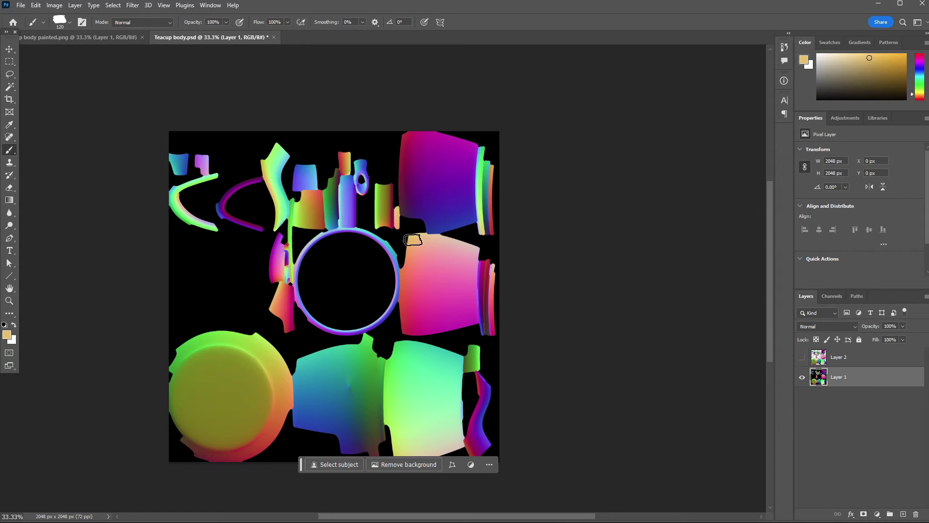
{"action": "left_click", "coordinate": [442, 271], "text": "alt"}
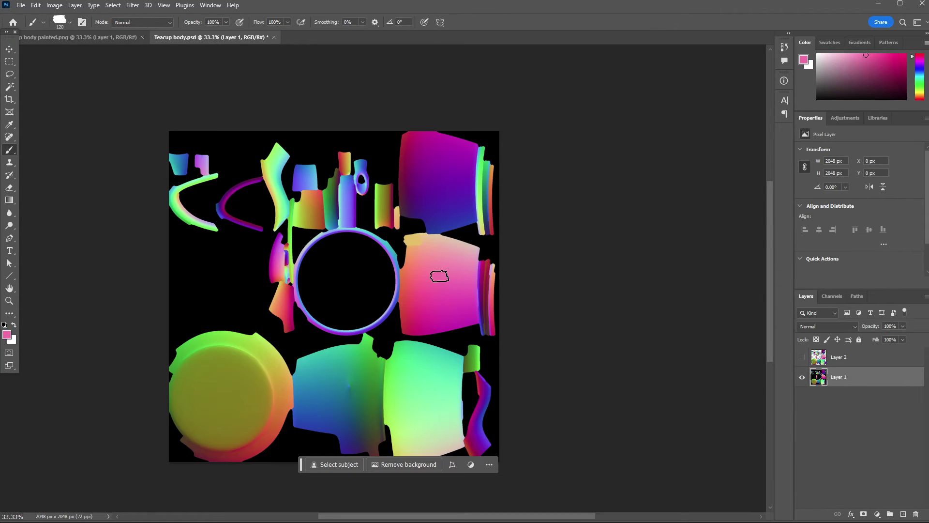
{"action": "left_click", "coordinate": [398, 287], "text": "alt"}
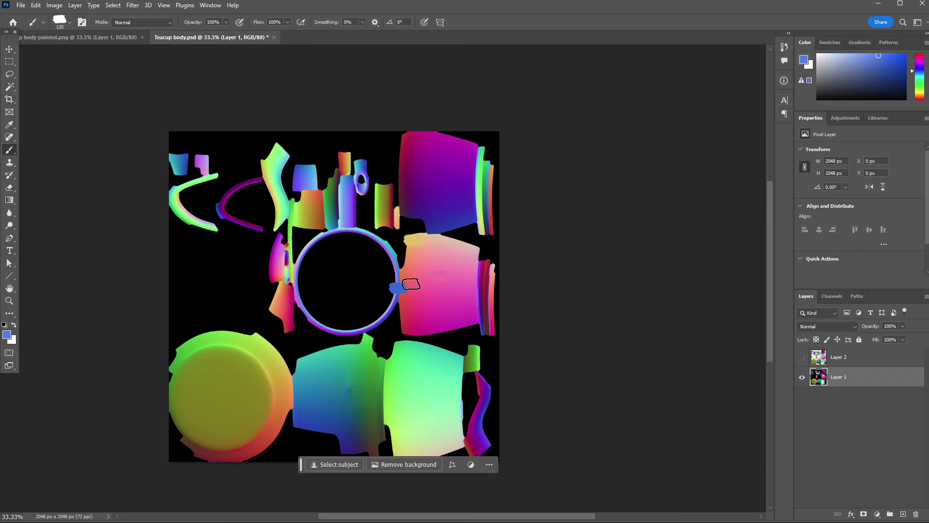
{"action": "left_click", "coordinate": [802, 357]}
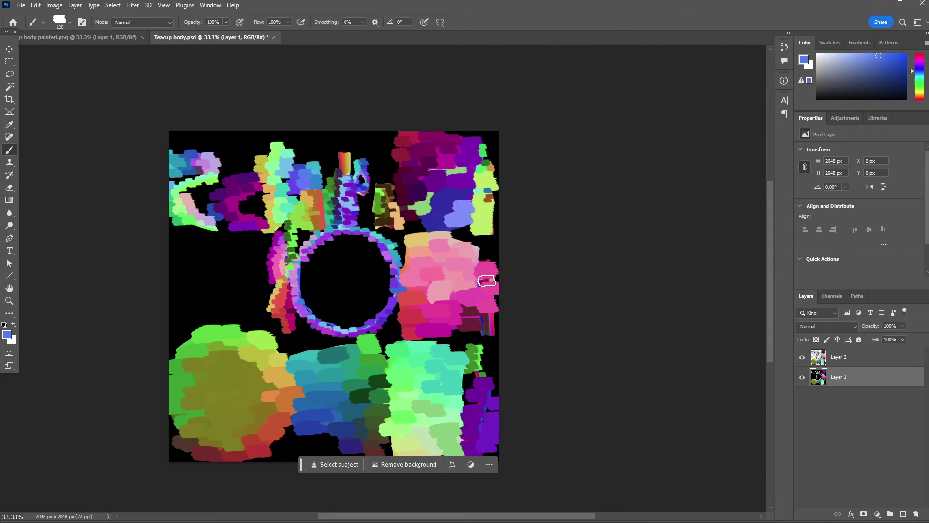
Switch from Photoshop back to the Blender window.
{"action": "key", "text": "alt+Tab"}
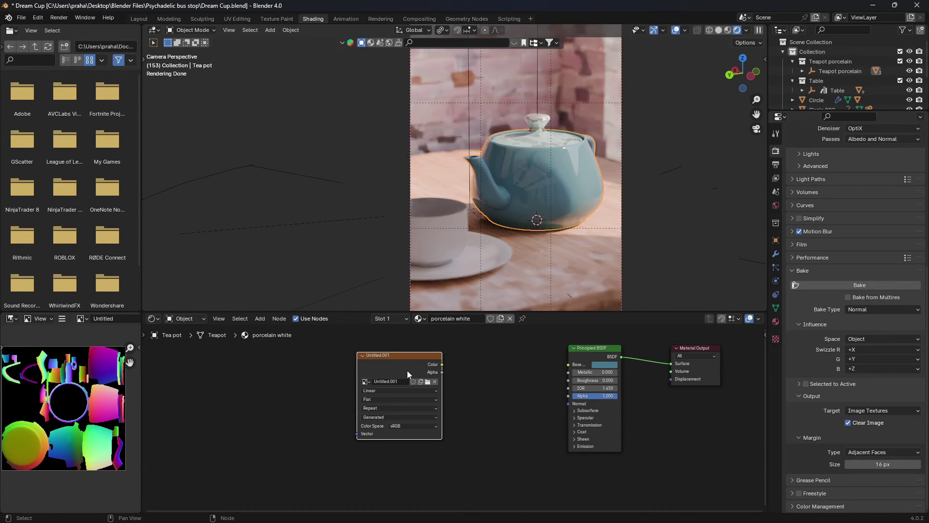
Unlink the Untitled.001 image from the Image Texture node.
{"action": "left_click", "coordinate": [434, 382]}
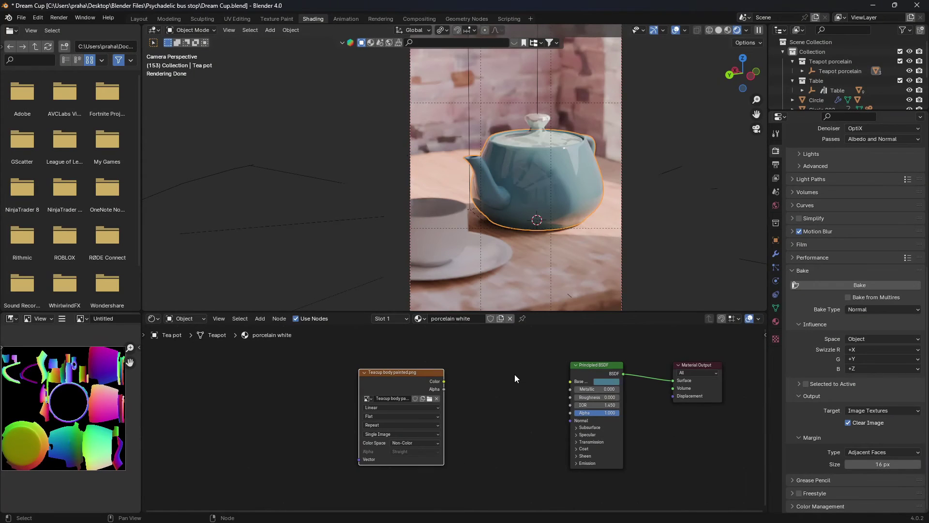
Add a Normal Map node before the shader and set its space to Object Space.
{"action": "key", "text": "shift+a"}
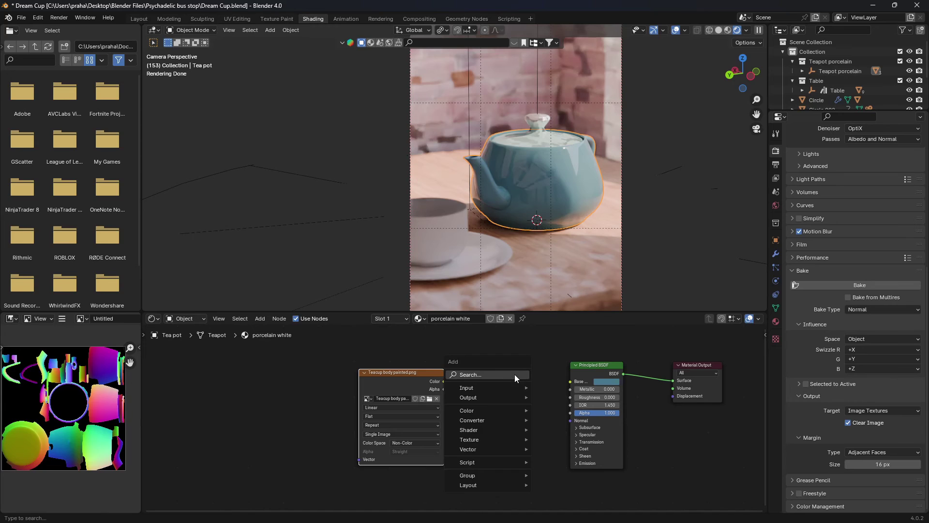
{"action": "left_click", "coordinate": [514, 374]}
{"action": "type", "text": "norma"}
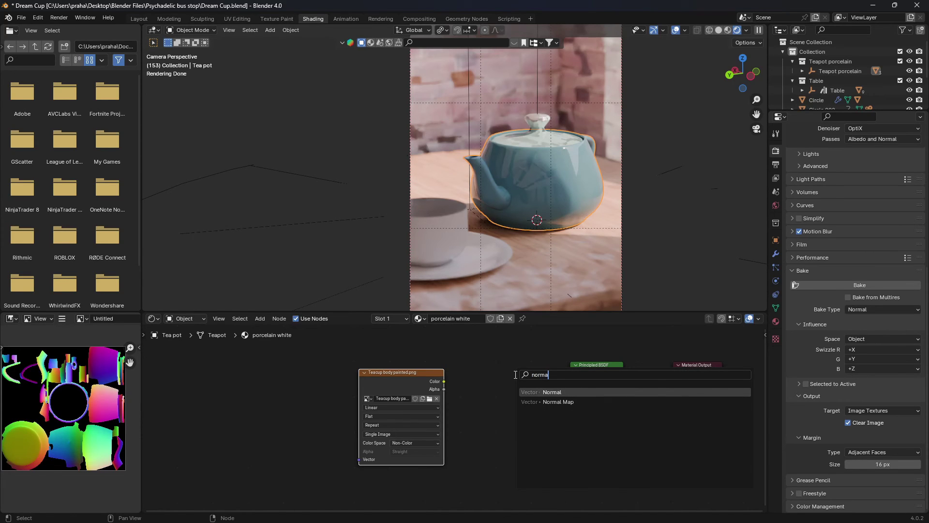
{"action": "key", "text": "Down"}
{"action": "key", "text": "Return"}
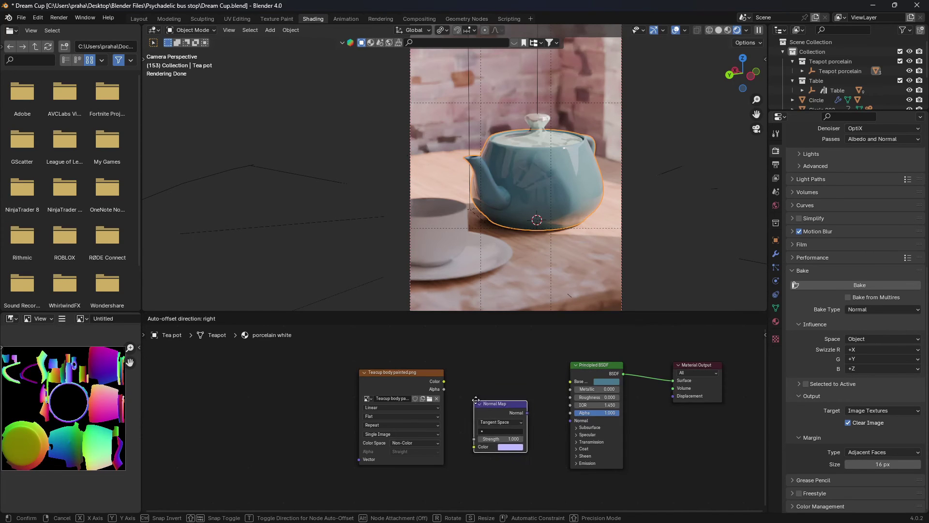
{"action": "left_click", "coordinate": [491, 399]}
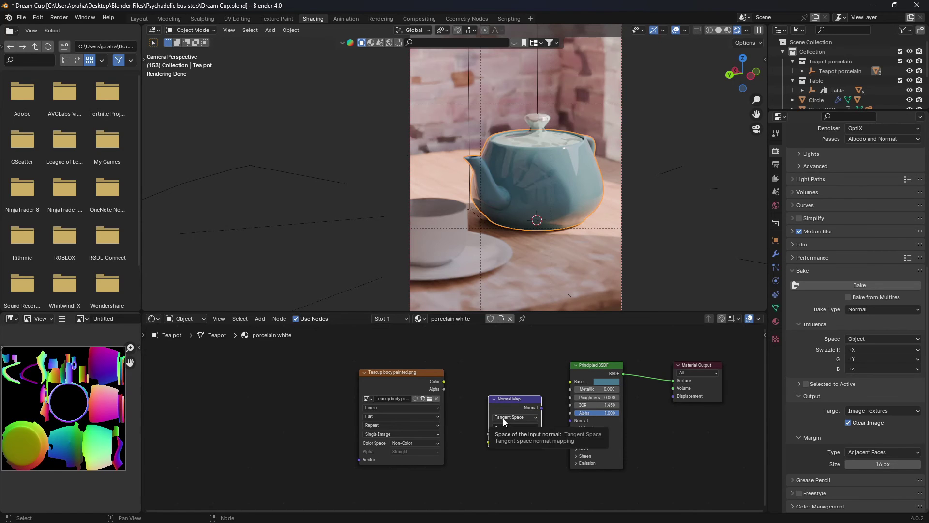
{"action": "left_click", "coordinate": [504, 417]}
{"action": "left_click", "coordinate": [522, 441]}
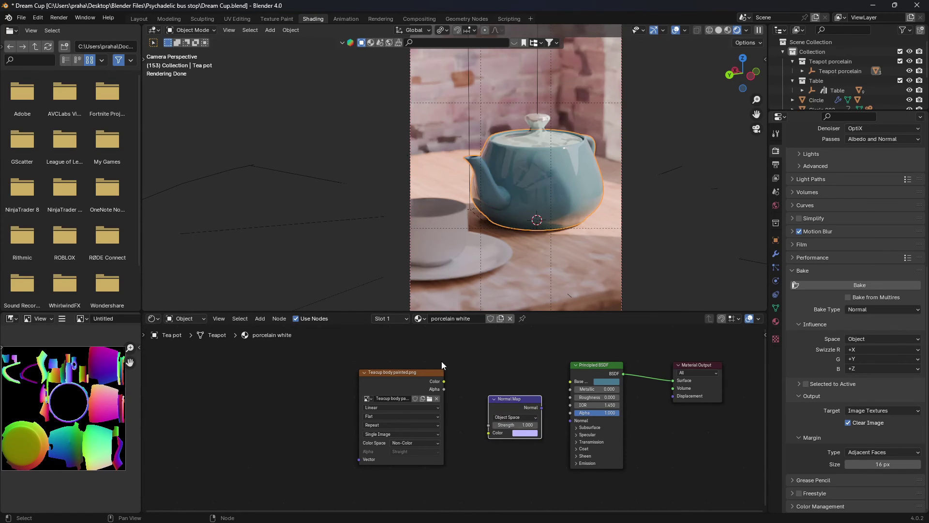
Link the painted image's Color into the Normal Map and its Normal into the Principled BSDF.
{"action": "left_click_drag", "start_coordinate": [445, 381], "coordinate": [489, 434]}
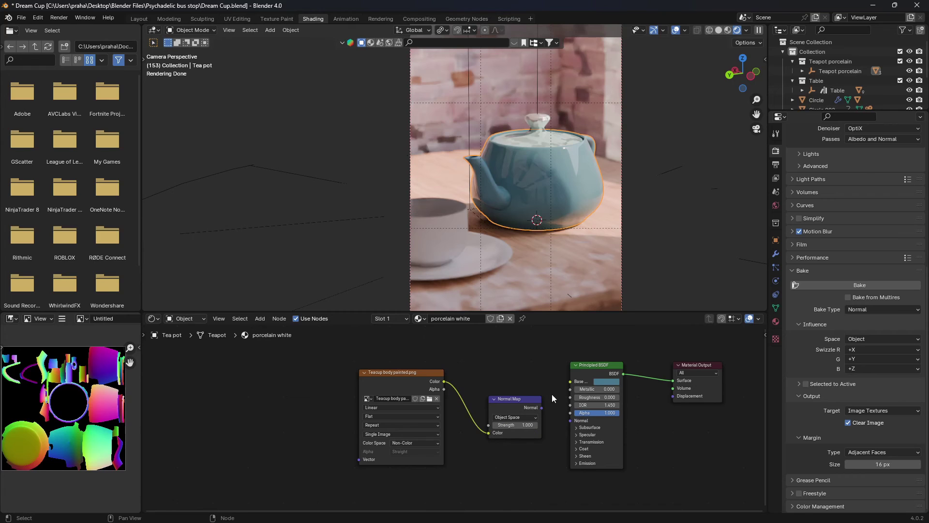
{"action": "left_click_drag", "start_coordinate": [544, 410], "coordinate": [570, 420]}
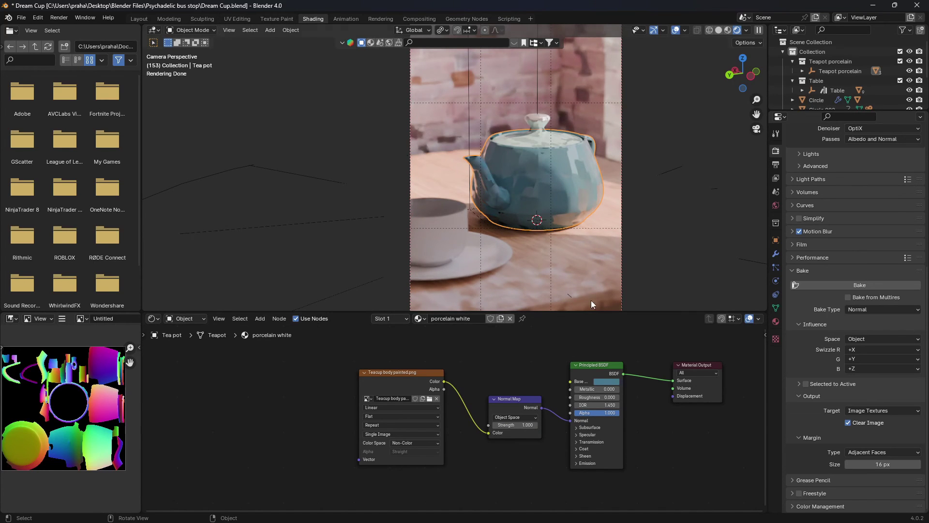
{"action": "scroll", "coordinate": [443, 226], "scroll_direction": "up", "scroll_amount": 3}
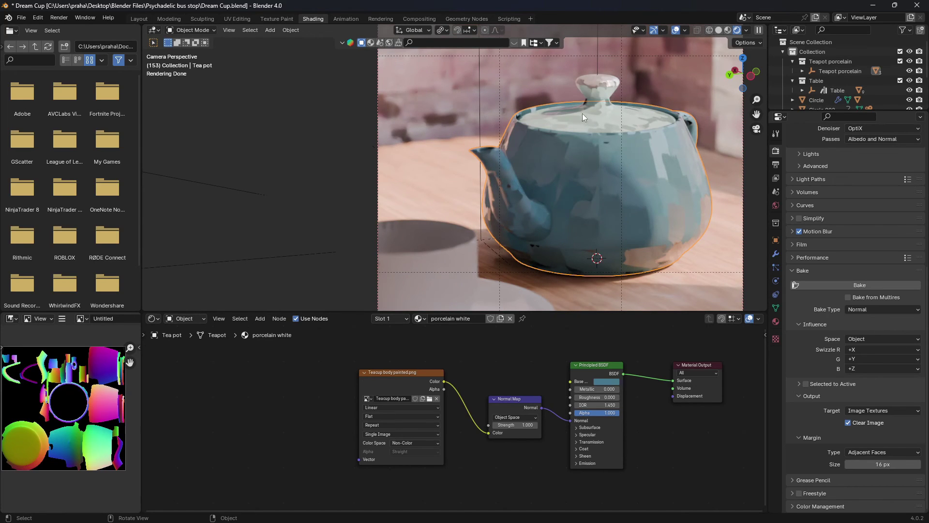
{"action": "left_click", "coordinate": [586, 100]}
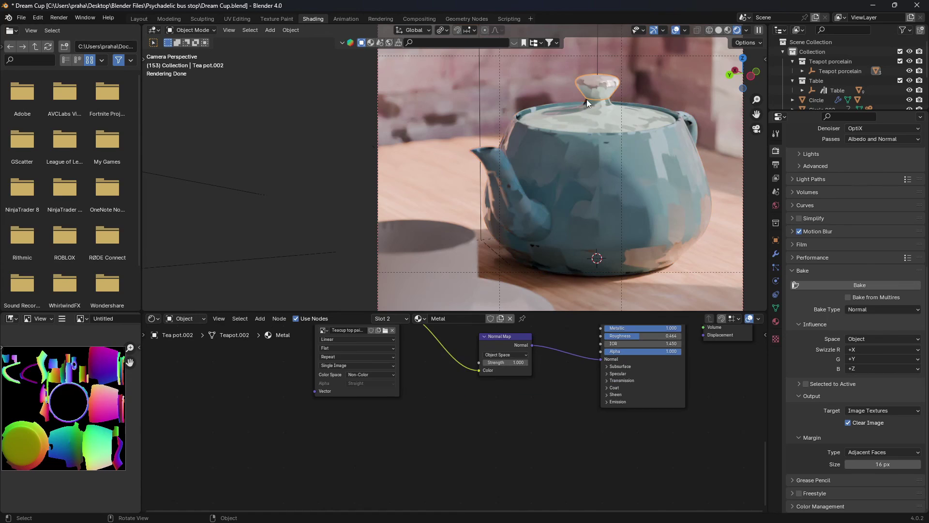
{"action": "left_click", "coordinate": [622, 149]}
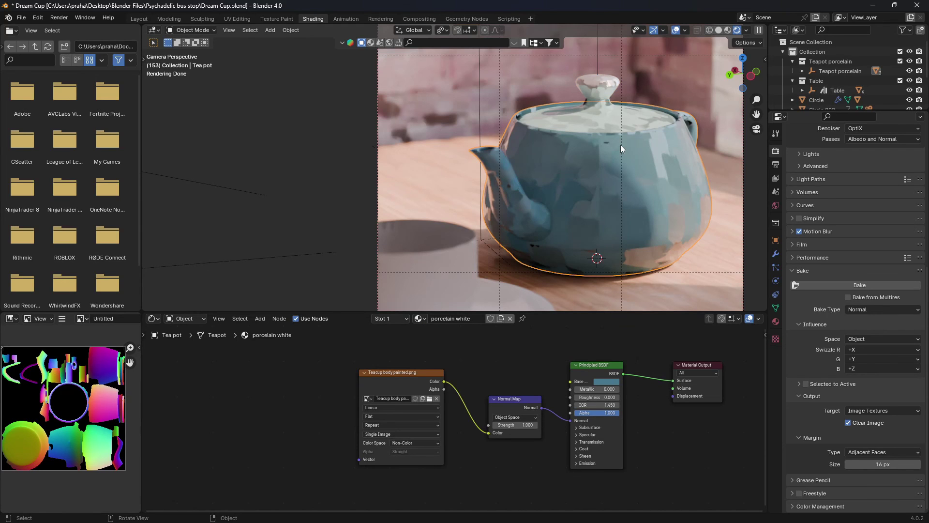